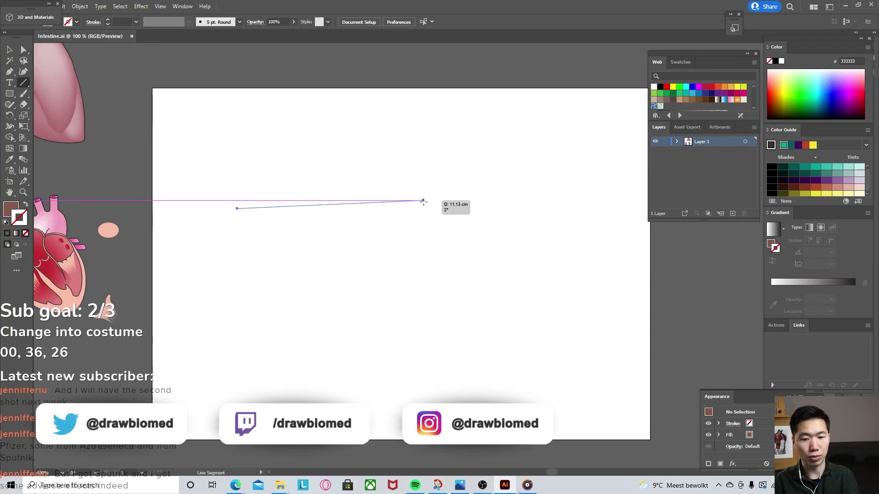
# Step: Finish the horizontal line of about 11 cm and give it a light pink 12 pt stroke
pyautogui.press('v')
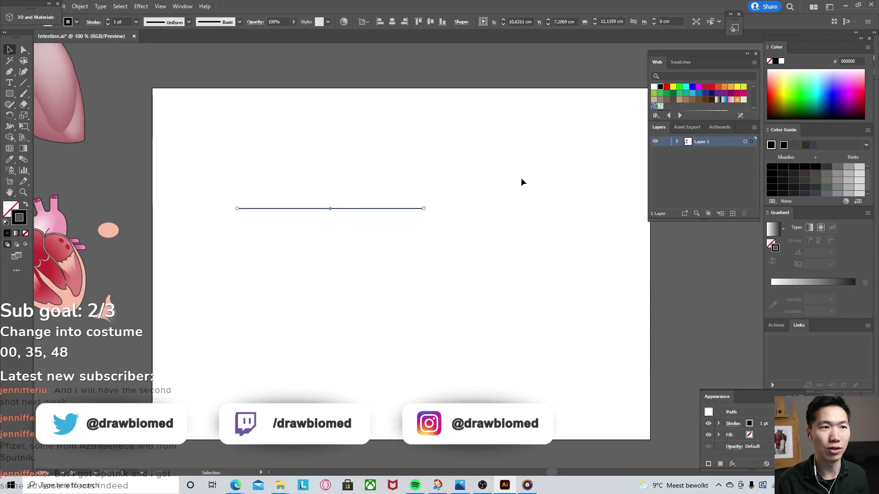
pyautogui.click(712, 87)
pyautogui.click(848, 168)
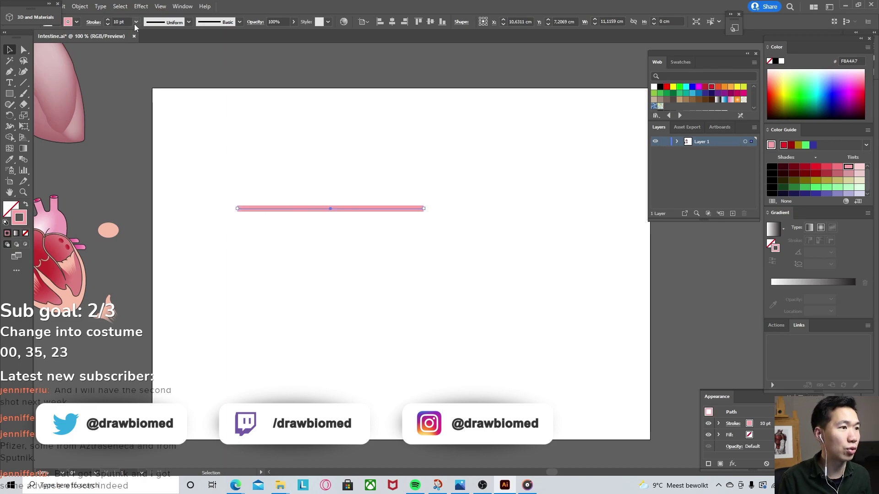
pyautogui.click(137, 21)
pyautogui.click(160, 162)
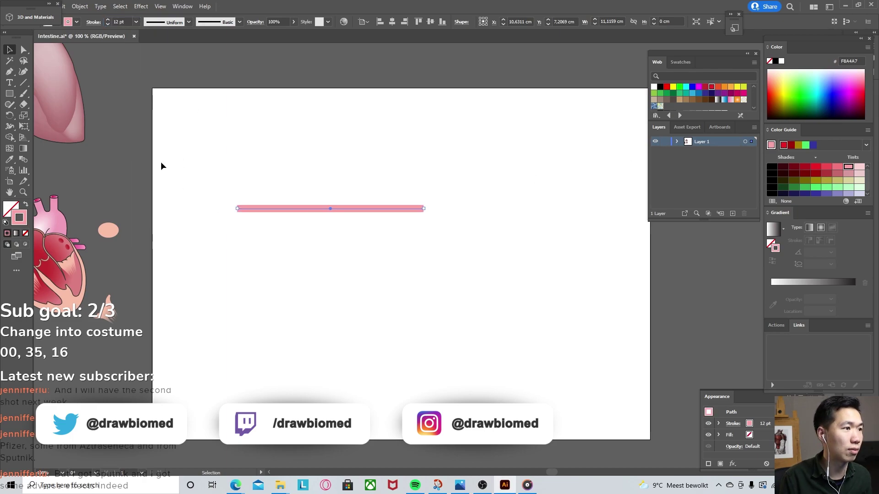
pyautogui.click(280, 156)
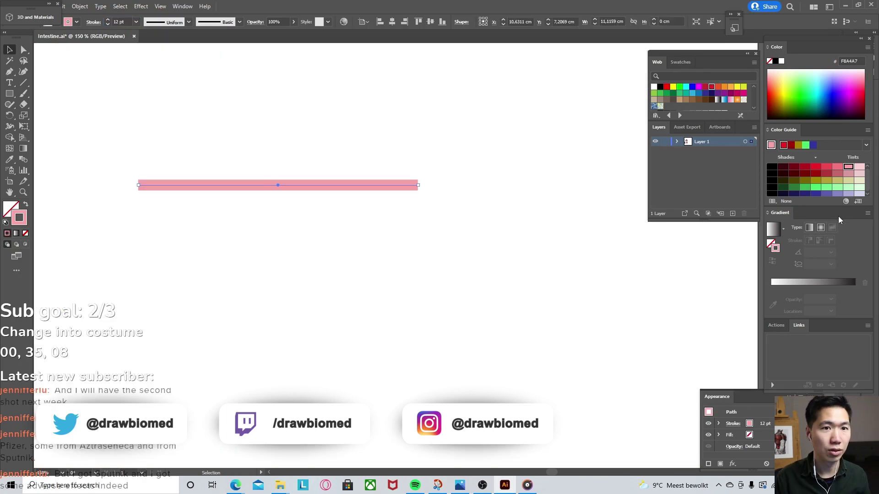
# Step: Give the line's stroke round caps and add a second stroke to the path's appearance
pyautogui.click(732, 424)
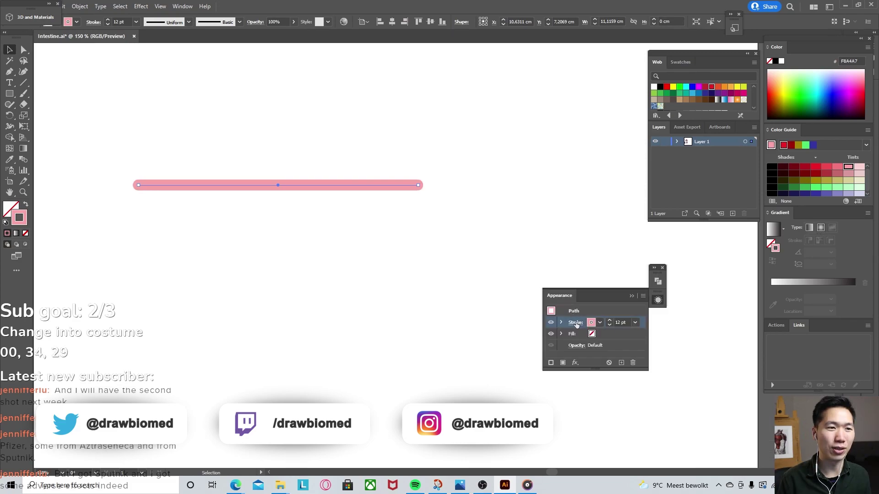
pyautogui.click(575, 322)
pyautogui.click(592, 308)
pyautogui.click(643, 296)
pyautogui.click(689, 312)
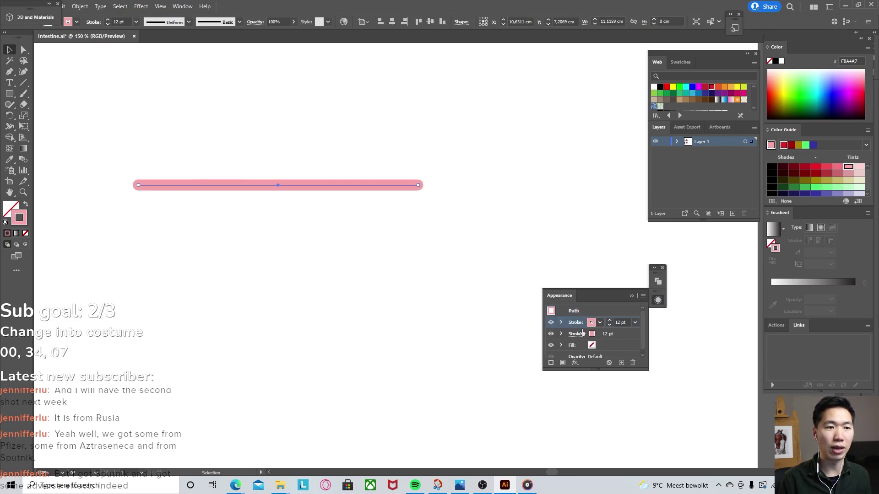
# Step: Set the line's upper stroke to white with a 6 pt weight
pyautogui.click(600, 323)
pyautogui.click(524, 338)
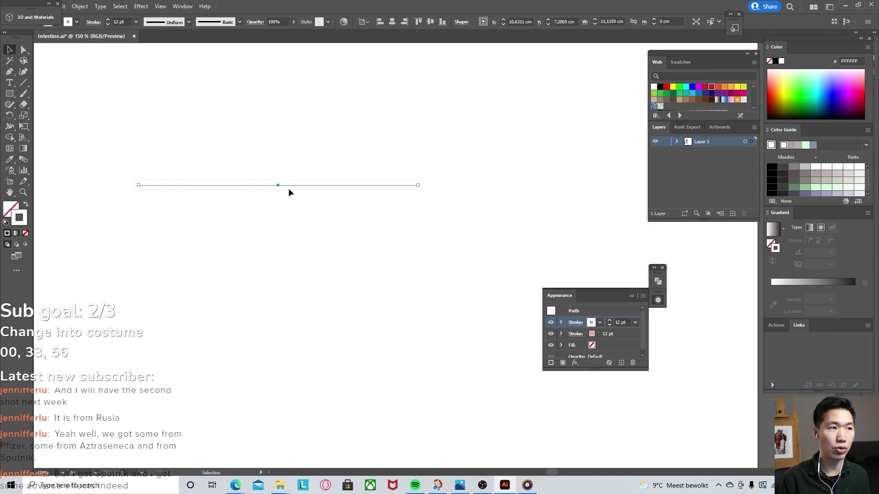
pyautogui.click(635, 323)
pyautogui.click(647, 183)
pyautogui.click(536, 208)
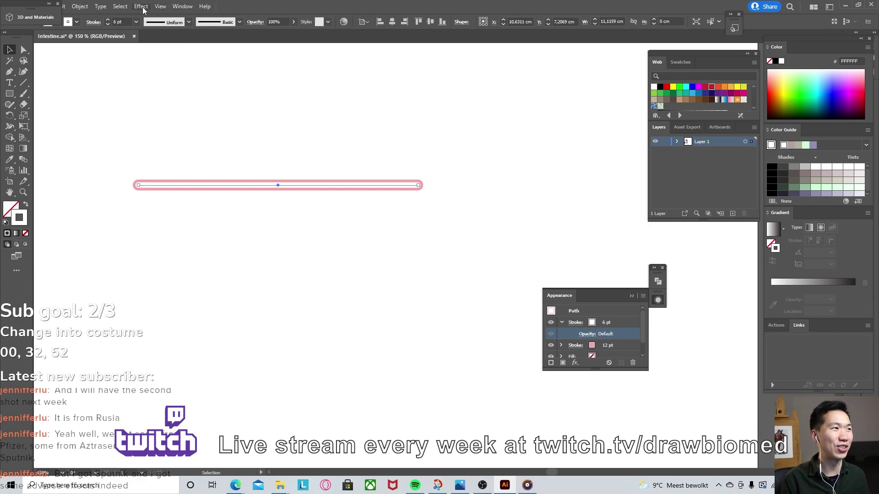
# Step: Apply a Gaussian Blur to the white 6 pt stroke so the line looks like a soft rounded tube
pyautogui.click(143, 8)
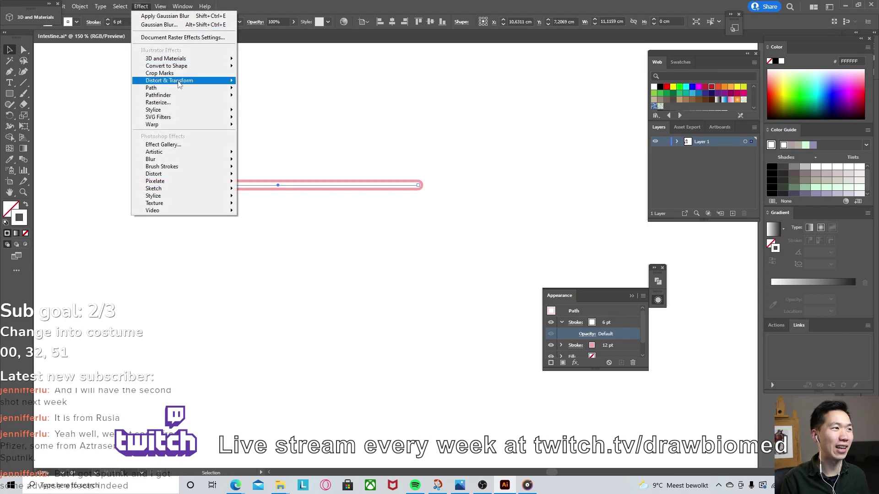
pyautogui.moveTo(215, 162)
pyautogui.click(275, 161)
pyautogui.moveTo(416, 229); pyautogui.dragTo(419, 230)
pyautogui.click(434, 253)
pyautogui.click(513, 209)
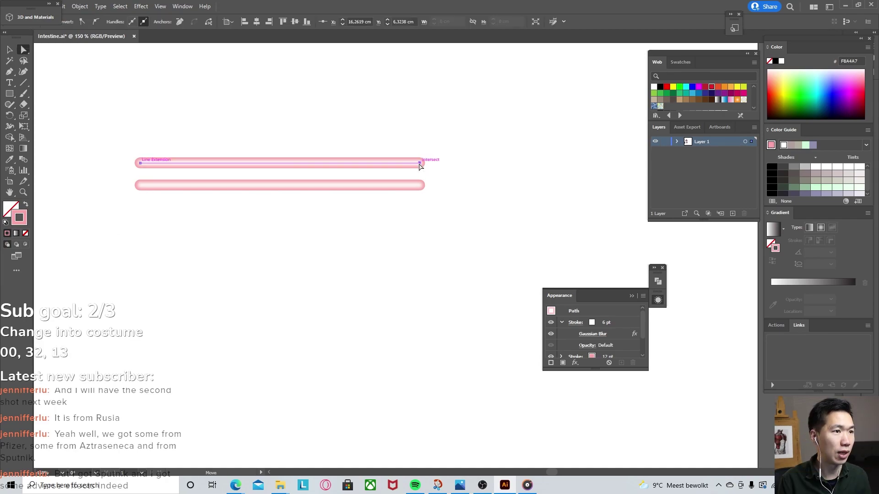
# Step: Reshape the copied line and draw overlapping curved paths below the straight tube to form a tangled small intestine
pyautogui.moveTo(417, 160); pyautogui.dragTo(442, 90)
pyautogui.click(10, 72)
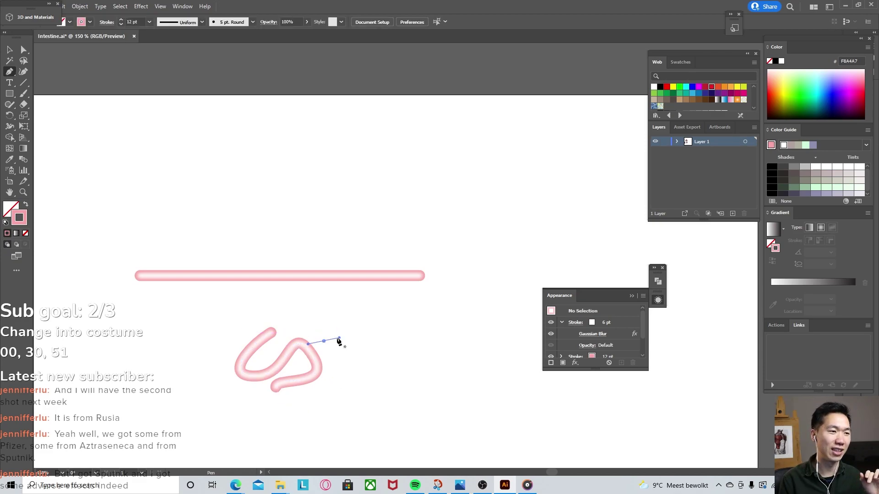
pyautogui.moveTo(333, 370); pyautogui.dragTo(320, 374)
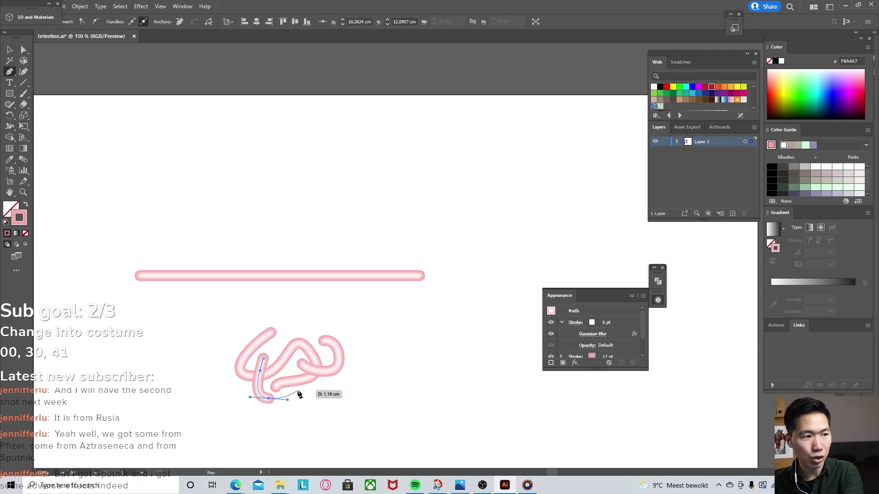
pyautogui.moveTo(297, 392); pyautogui.dragTo(314, 397)
pyautogui.press('Escape')
pyautogui.moveTo(274, 342); pyautogui.dragTo(294, 372)
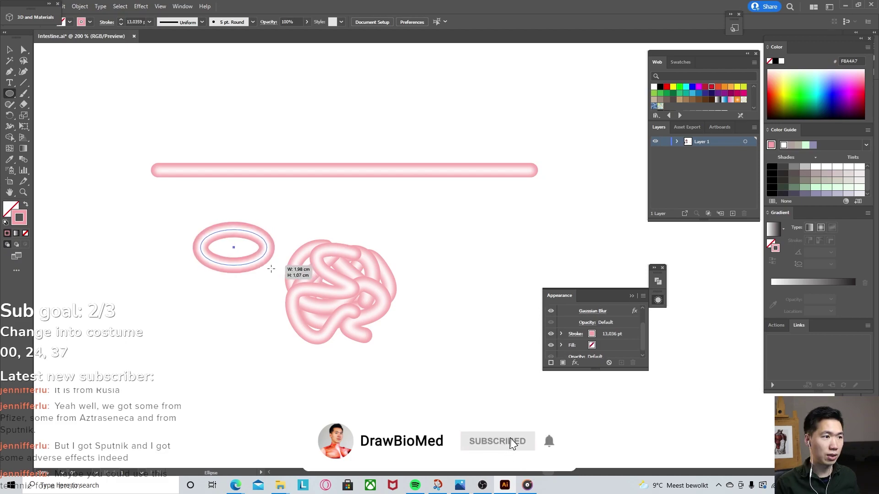
# Step: Draw an ellipse about 2 by 1.2 cm beside the small intestine and delete its white blurred stroke
pyautogui.moveTo(266, 263); pyautogui.dragTo(268, 270)
pyautogui.click(9, 50)
pyautogui.click(263, 196)
pyautogui.click(260, 242)
pyautogui.scroll(5, 642, 328)
pyautogui.click(633, 324)
pyautogui.click(633, 364)
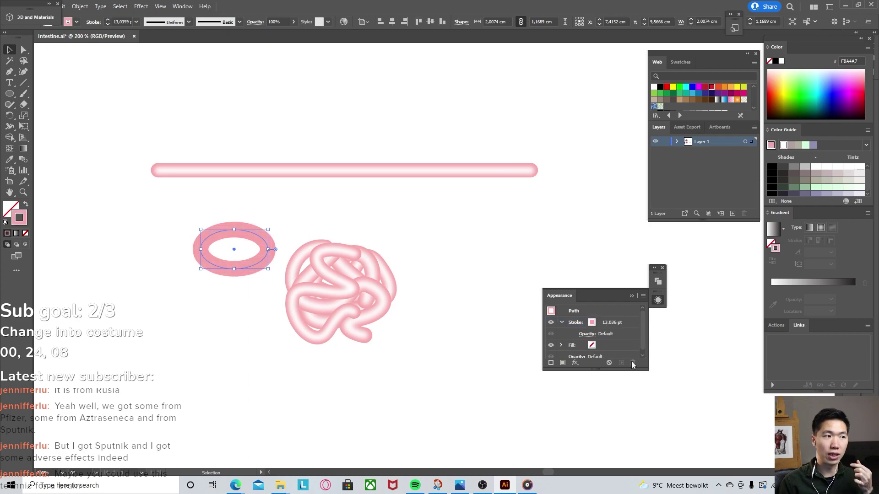
pyautogui.click(417, 251)
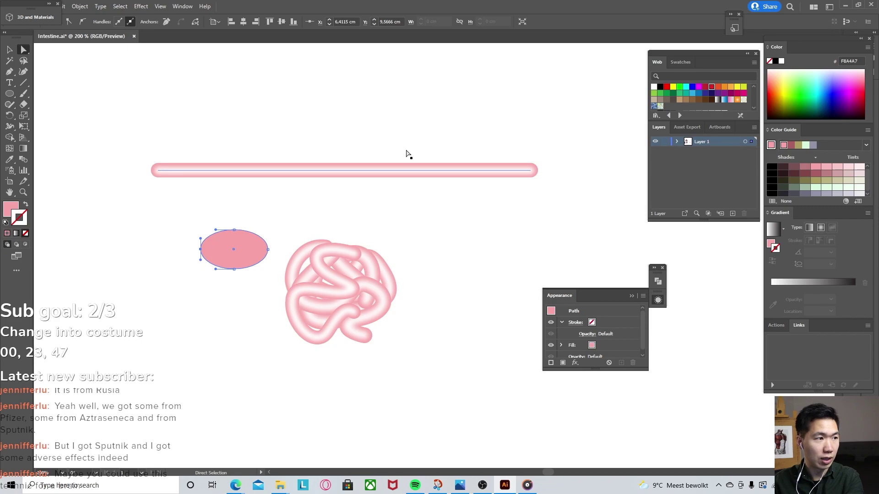
# Step: Nudge the filled ellipse's left and right anchor points inward and flatten it to about 0.9 cm high
pyautogui.hotkey('shift', 'Right')
pyautogui.hotkey('ctrl', 'z')
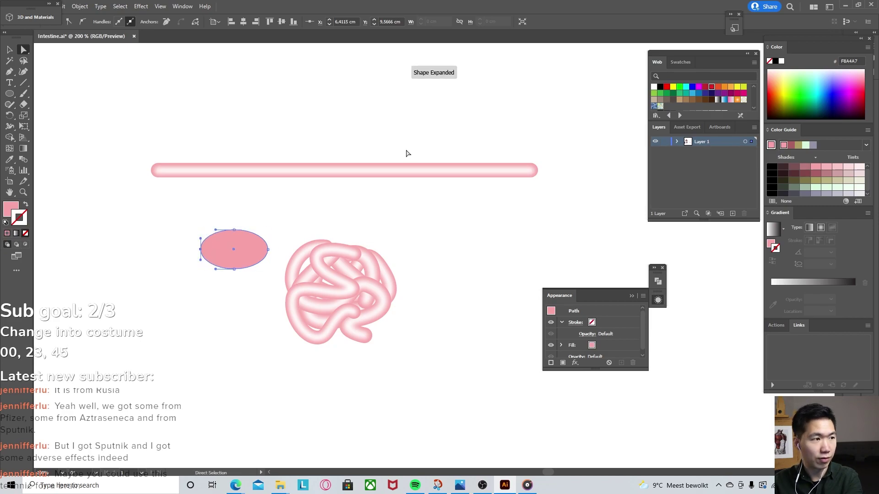
pyautogui.press('Right')
pyautogui.press('Right')
pyautogui.press('Right')
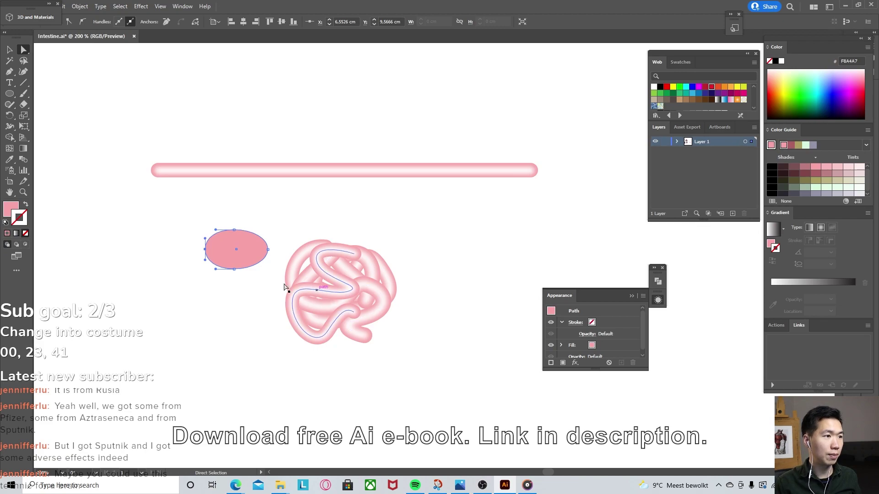
pyautogui.moveTo(281, 232); pyautogui.dragTo(259, 276)
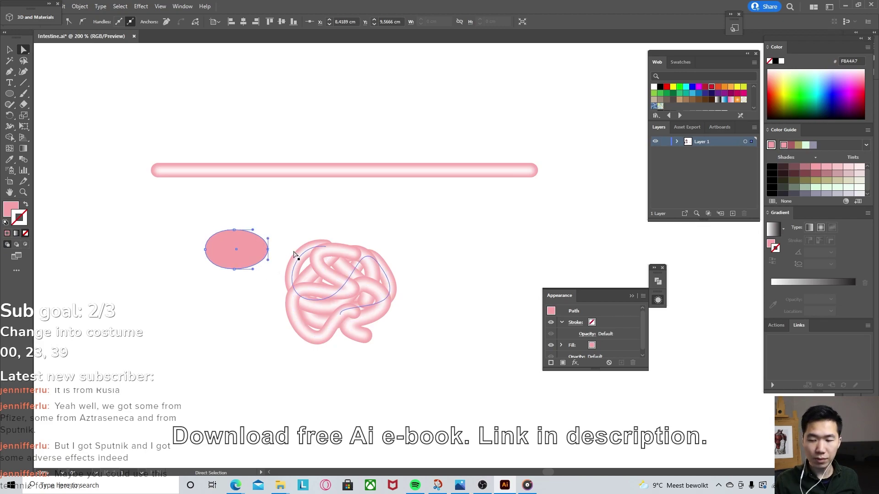
pyautogui.press('Left')
pyautogui.click(9, 50)
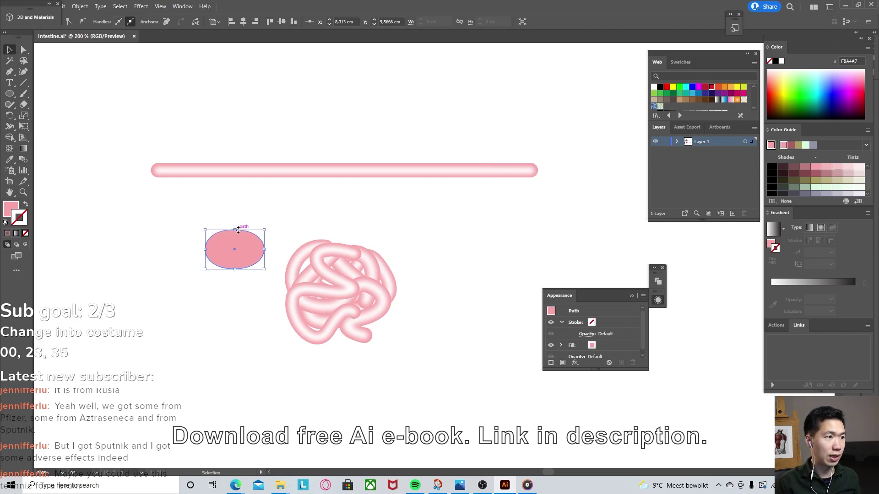
pyautogui.moveTo(238, 230); pyautogui.dragTo(238, 239)
pyautogui.click(225, 289)
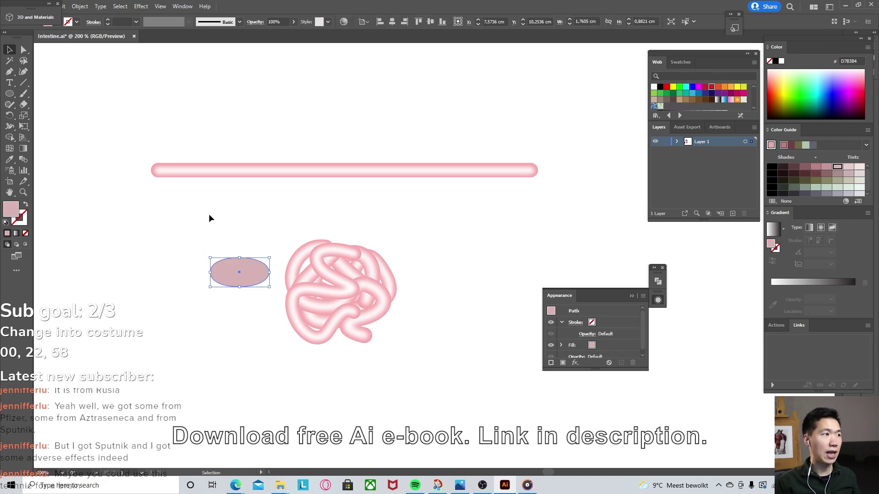
# Step: Apply a radial gradient to the ellipse, from a white centre to a muted pink edge
pyautogui.click(23, 150)
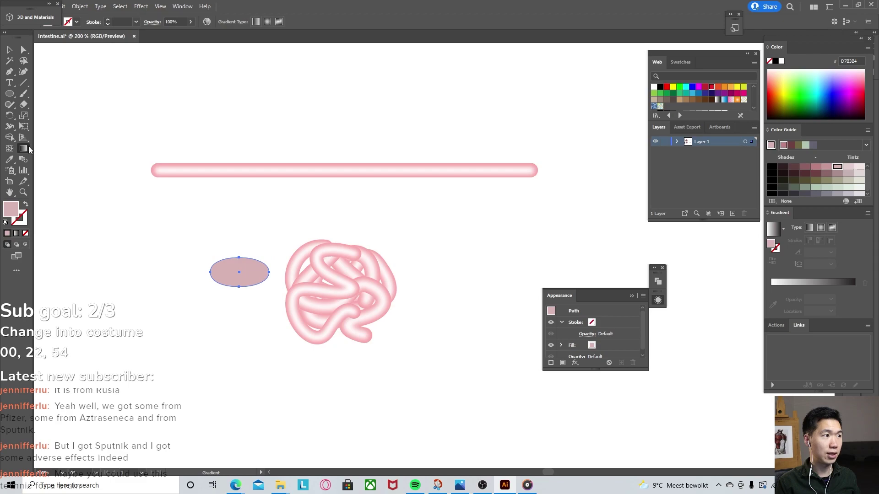
pyautogui.click(853, 288)
pyautogui.click(855, 289)
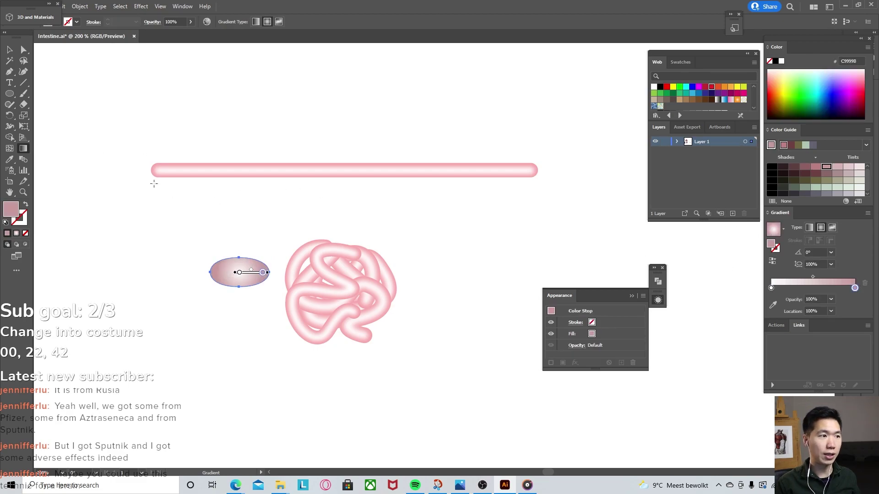
pyautogui.click(14, 50)
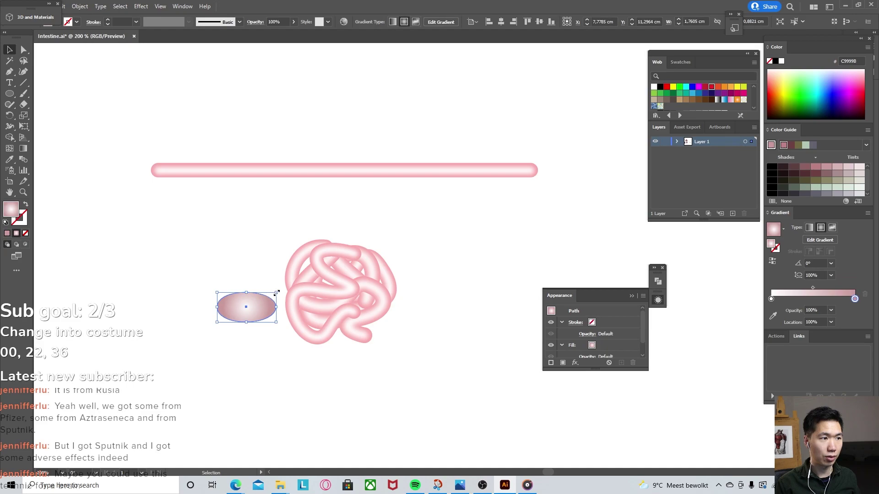
# Step: Arrange rotated copies of the gradient ellipse around the small intestine to form the large intestine, and save the file
pyautogui.moveTo(277, 292); pyautogui.dragTo(247, 308)
pyautogui.moveTo(286, 268); pyautogui.dragTo(417, 240)
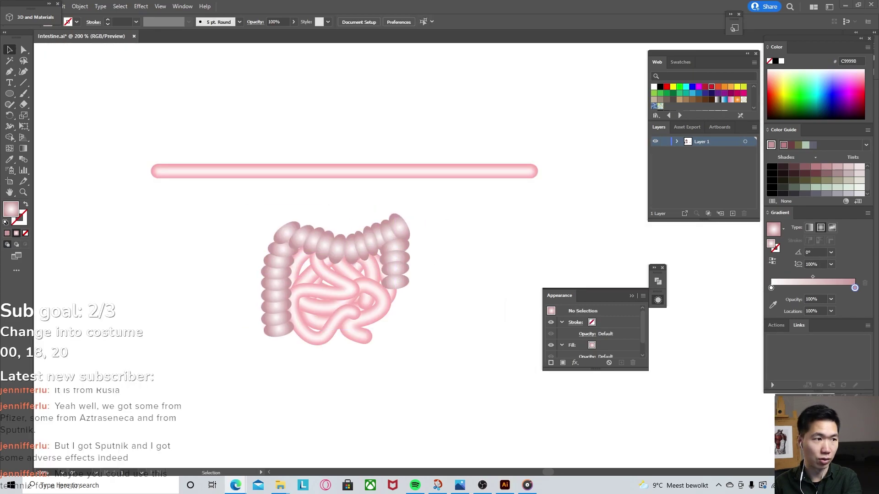
pyautogui.moveTo(389, 247); pyautogui.dragTo(393, 326)
pyautogui.moveTo(277, 329); pyautogui.dragTo(325, 388)
pyautogui.moveTo(277, 318); pyautogui.dragTo(280, 321)
pyautogui.click(352, 341)
pyautogui.moveTo(325, 388); pyautogui.dragTo(439, 369)
pyautogui.click(375, 368)
pyautogui.moveTo(255, 228); pyautogui.dragTo(177, 259)
pyautogui.hotkey('ctrl', 's')
# Step: Adjust the ellipse segments at the lower right side of the large intestine
pyautogui.click(244, 287)
pyautogui.moveTo(245, 288); pyautogui.dragTo(345, 167)
pyautogui.hotkey('ctrl', '-')
pyautogui.click(449, 166)
pyautogui.hotkey('ctrl', '=')
pyautogui.press('p')
pyautogui.click(441, 266)
pyautogui.moveTo(421, 288); pyautogui.dragTo(427, 300)
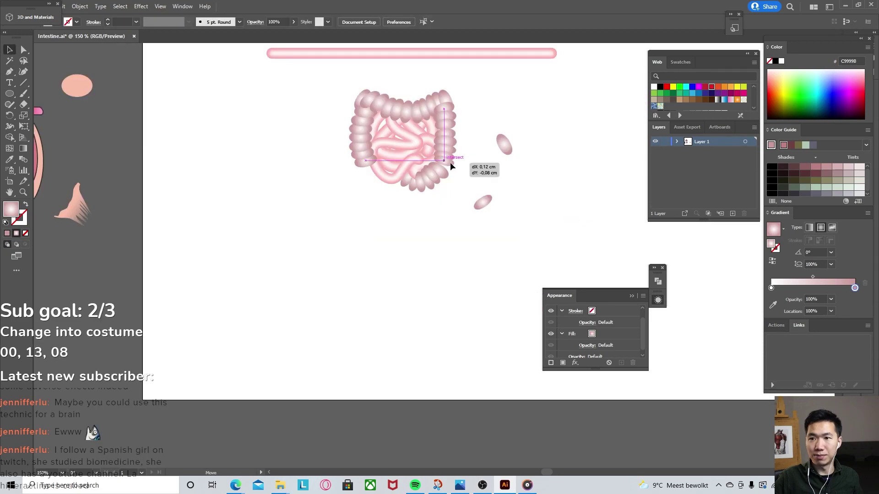
pyautogui.moveTo(451, 166); pyautogui.dragTo(453, 166)
# Step: Draw the rectum with the Pen tool below the large intestine's lower end and send it to the back
pyautogui.hotkey('ctrl', '=')
pyautogui.press('p')
pyautogui.click(443, 266)
pyautogui.click(433, 328)
pyautogui.moveTo(426, 288)
pyautogui.mouseDown()
pyautogui.moveTo(428, 300)
pyautogui.moveTo(448, 300)
pyautogui.mouseUp()
pyautogui.click(442, 328)
pyautogui.moveTo(442, 328); pyautogui.dragTo(443, 328)
pyautogui.hotkey('ctrl', '=')
pyautogui.hotkey('ctrl', '=')
pyautogui.moveTo(431, 275); pyautogui.dragTo(406, 276)
pyautogui.hotkey('ctrl', 'shift', '[')
# Step: Adjust the rectum's lower edge and draw an ellipse about 0.35 by 0.08 cm as its opening
pyautogui.moveTo(432, 398); pyautogui.dragTo(435, 398)
pyautogui.moveTo(436, 402)
pyautogui.mouseDown()
pyautogui.moveTo(436, 392)
pyautogui.moveTo(424, 399)
pyautogui.mouseUp()
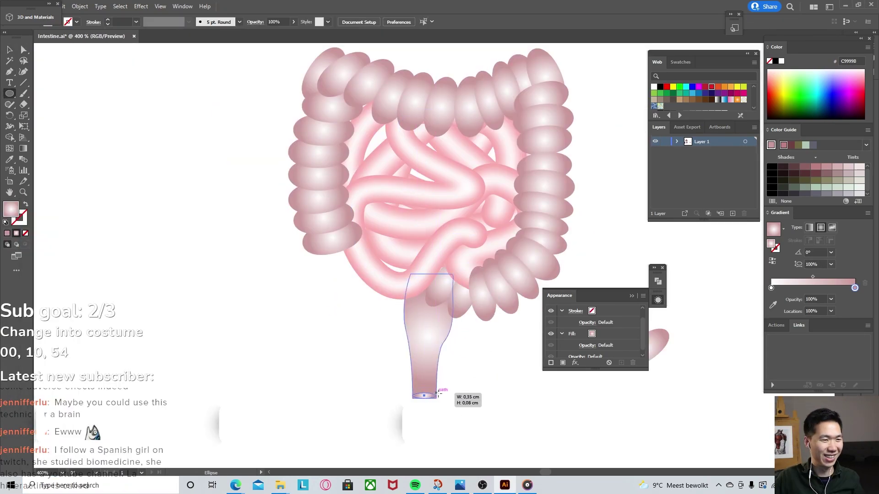
pyautogui.press('l')
pyautogui.click(10, 50)
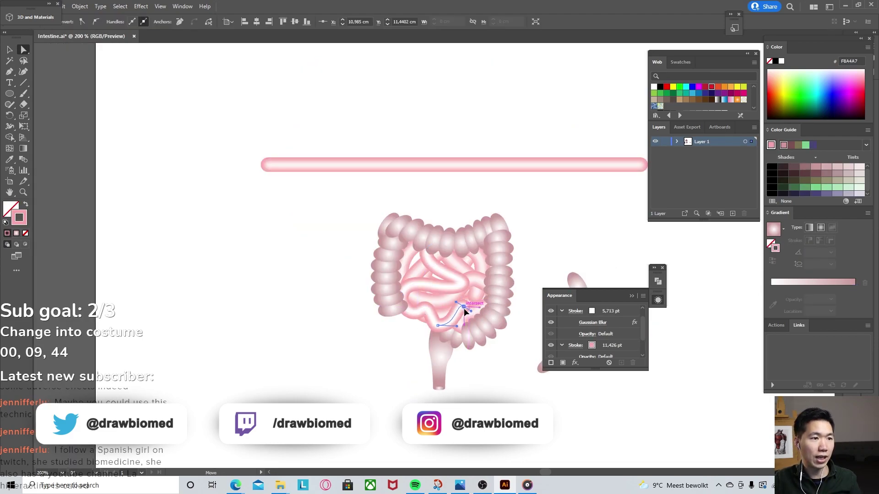
# Step: Adjust a curve of the small intestine and draw a small appendix with the Pen tool below the large intestine's left end
pyautogui.moveTo(463, 309)
pyautogui.mouseDown()
pyautogui.moveTo(482, 316)
pyautogui.moveTo(467, 307)
pyautogui.mouseUp()
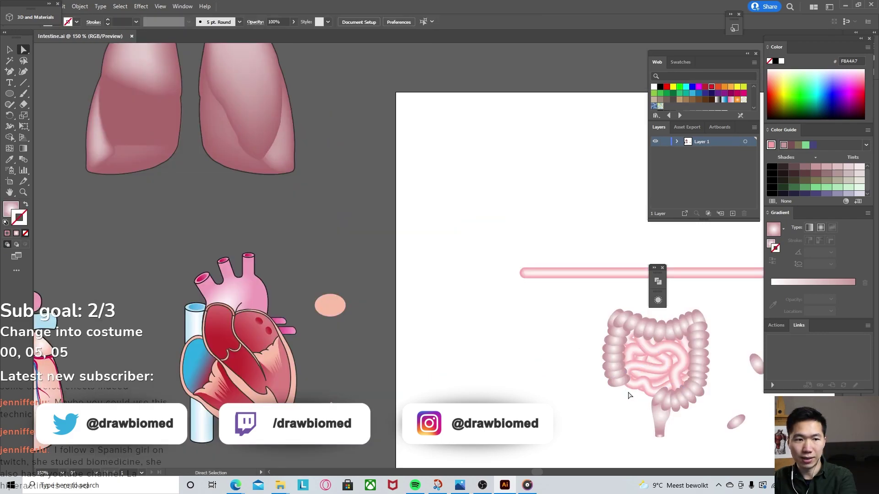
pyautogui.hotkey('ctrl', '+')
pyautogui.hotkey('ctrl', '+')
pyautogui.moveTo(670, 406); pyautogui.dragTo(410, 204)
pyautogui.moveTo(9, 71); pyautogui.dragTo(37, 72)
pyautogui.moveTo(546, 317)
pyautogui.mouseDown()
pyautogui.moveTo(553, 332)
pyautogui.moveTo(545, 311)
pyautogui.mouseUp()
pyautogui.click(552, 323)
pyautogui.click(546, 317)
pyautogui.press('v')
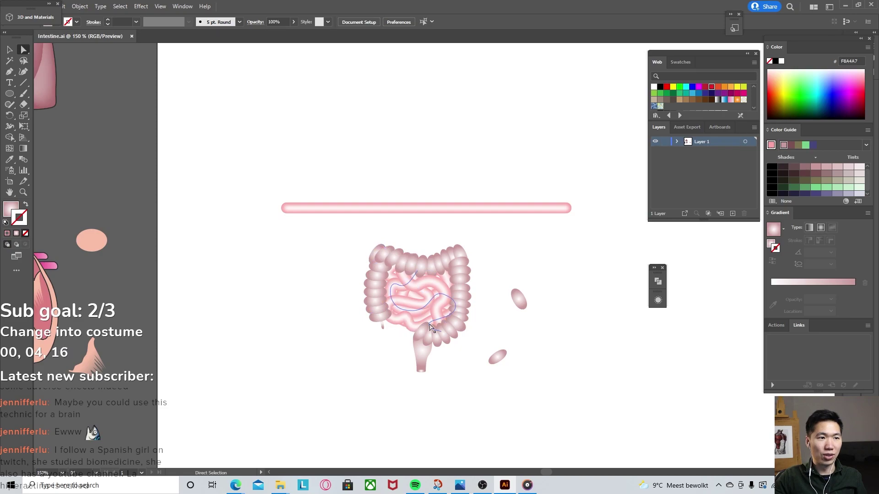
# Step: Separate the artwork into "Large intestine" and "Small intestine" layers and place a copy of the large intestine to its left
pyautogui.moveTo(463, 330); pyautogui.dragTo(435, 260)
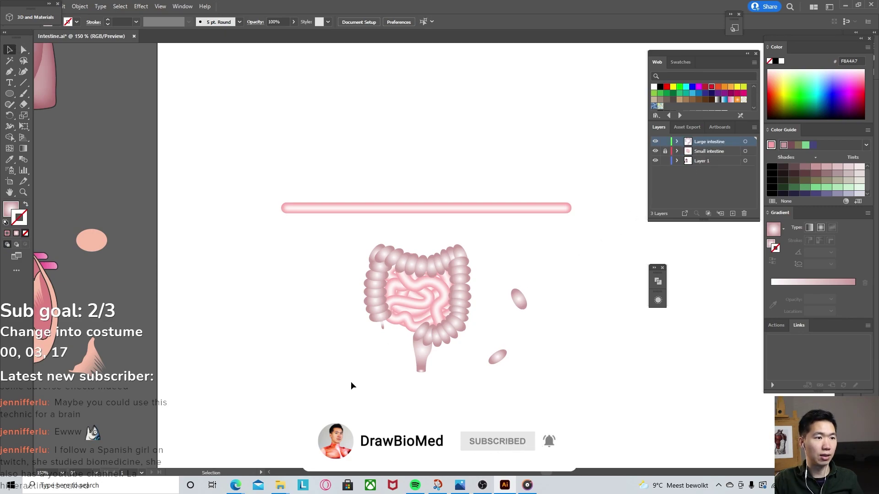
pyautogui.moveTo(457, 254); pyautogui.dragTo(320, 266)
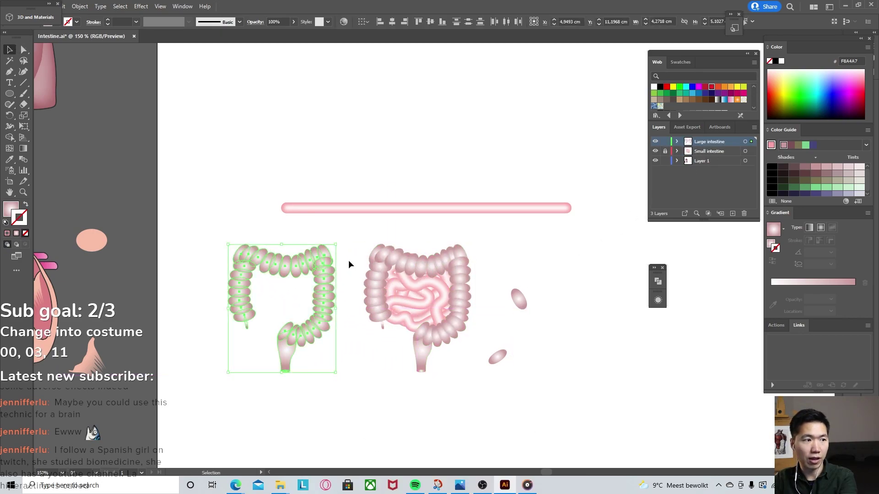
# Step: Unite all shapes of the copied large intestine with Pathfinder
pyautogui.click(180, 6)
pyautogui.click(218, 331)
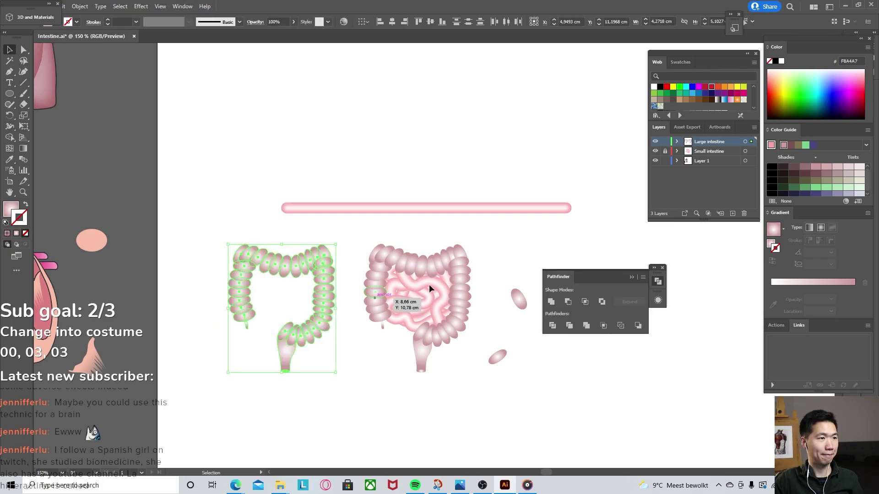
pyautogui.click(552, 303)
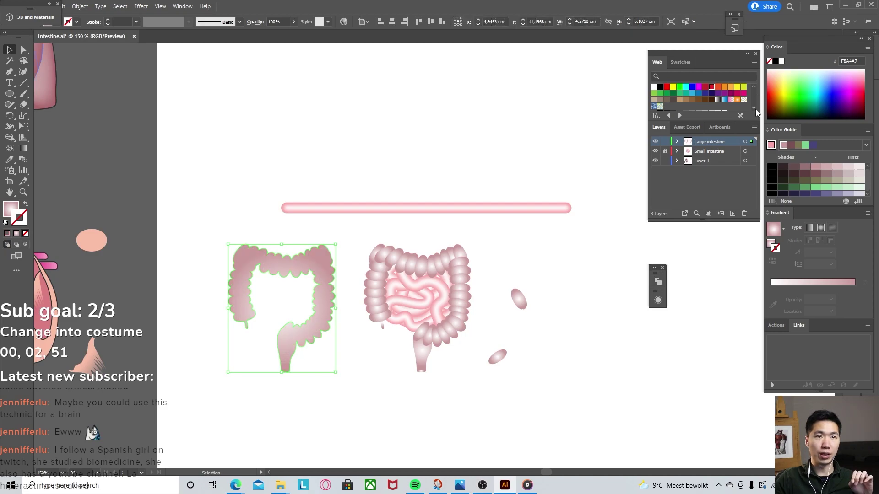
# Step: Give the united large intestine shape a dark stroke and no fill, and place it over the original as an outline
pyautogui.scroll(-2, 754, 108)
pyautogui.click(673, 98)
pyautogui.click(11, 210)
pyautogui.click(26, 233)
pyautogui.click(166, 207)
pyautogui.moveTo(300, 252); pyautogui.dragTo(435, 255)
pyautogui.click(460, 182)
# Step: Place a copy of the small intestine to the left of the artwork and select its paths
pyautogui.moveTo(426, 300); pyautogui.dragTo(270, 295)
pyautogui.click(324, 263)
pyautogui.moveTo(218, 249); pyautogui.dragTo(322, 369)
# Step: Try to unite the copied small intestine paths with Pathfinder
pyautogui.click(655, 284)
pyautogui.click(551, 302)
pyautogui.hotkey('ctrl', 'z')
# Step: Expand the appearance of the small intestine copy and strip out its blurred white highlights
pyautogui.click(80, 6)
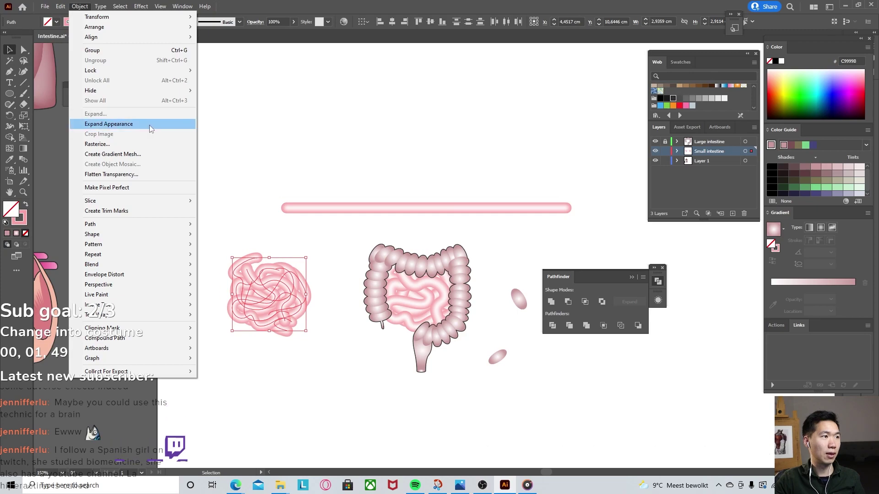
pyautogui.click(150, 124)
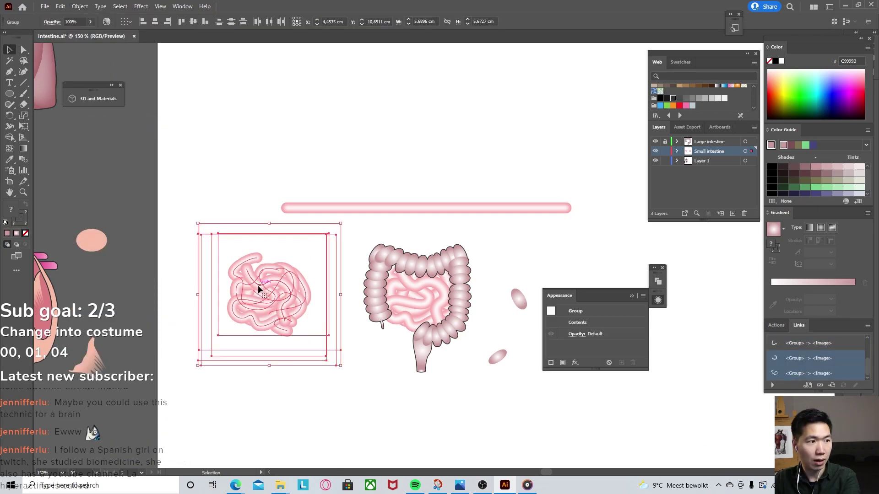
pyautogui.moveTo(183, 343); pyautogui.dragTo(316, 243)
pyautogui.rightClick(287, 289)
pyautogui.click(321, 367)
pyautogui.click(201, 339)
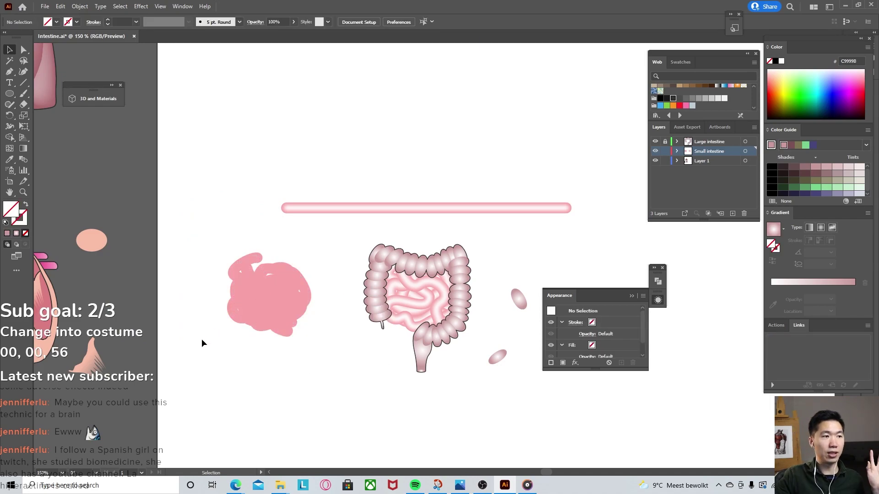
# Step: Expand the flat pink strokes of the small intestine copy into filled shapes
pyautogui.click(265, 315)
pyautogui.click(79, 6)
pyautogui.click(98, 114)
pyautogui.press('Return')
pyautogui.click(233, 367)
# Step: Unite the expanded small intestine shapes with Pathfinder and delete the stray pieces inside the silhouette
pyautogui.moveTo(211, 366)
pyautogui.mouseDown()
pyautogui.moveTo(301, 256)
pyautogui.moveTo(329, 242)
pyautogui.mouseUp()
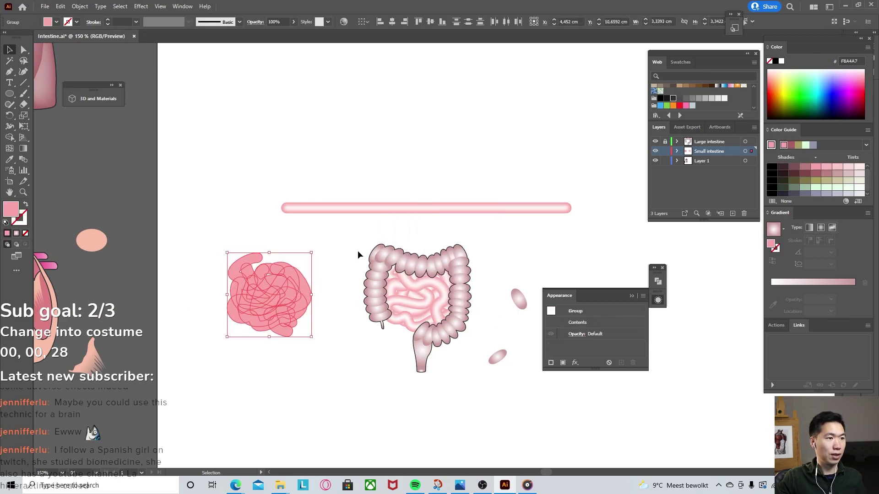
pyautogui.click(657, 281)
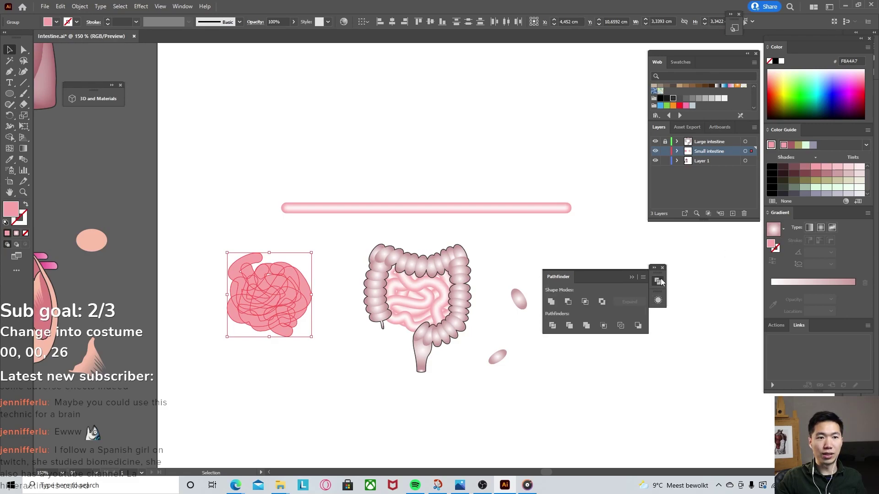
pyautogui.click(552, 301)
pyautogui.doubleClick(270, 276)
pyautogui.press('Delete')
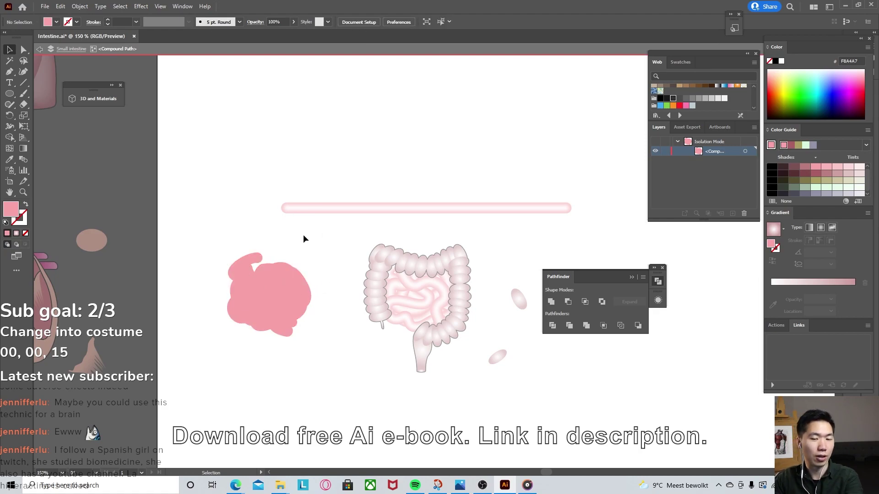
# Step: Give the small intestine silhouette no fill and a dark 0.5 pt stroke, and place it over the original
pyautogui.press('Escape')
pyautogui.click(27, 233)
pyautogui.click(175, 211)
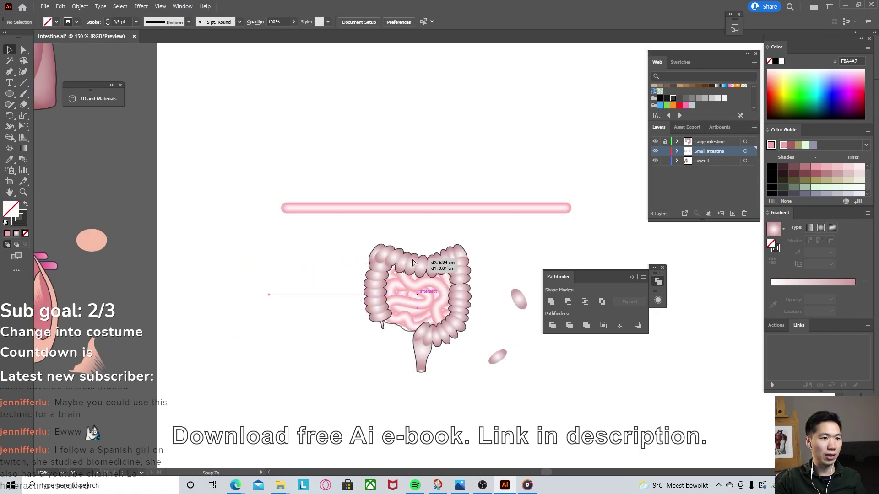